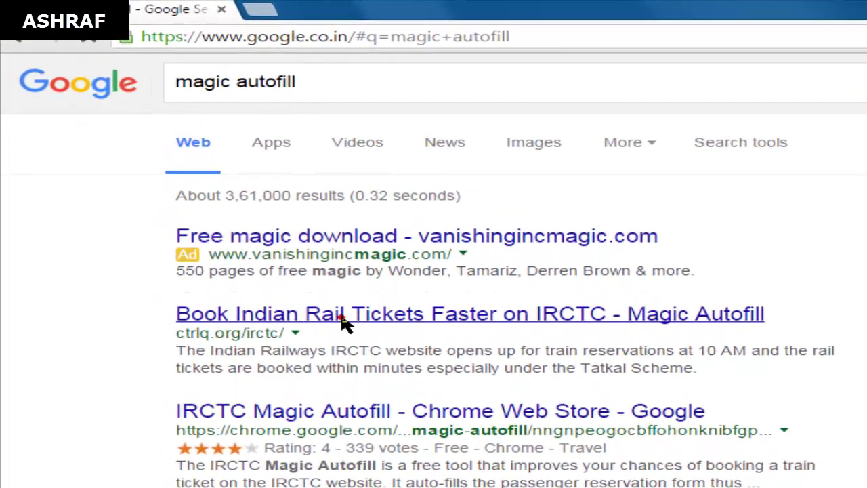
Open the Book Indian Rail Tickets Faster on IRCTC - Magic Autofill search result and bring up its reservation form
{"action": "left_click", "coordinate": [198, 187]}
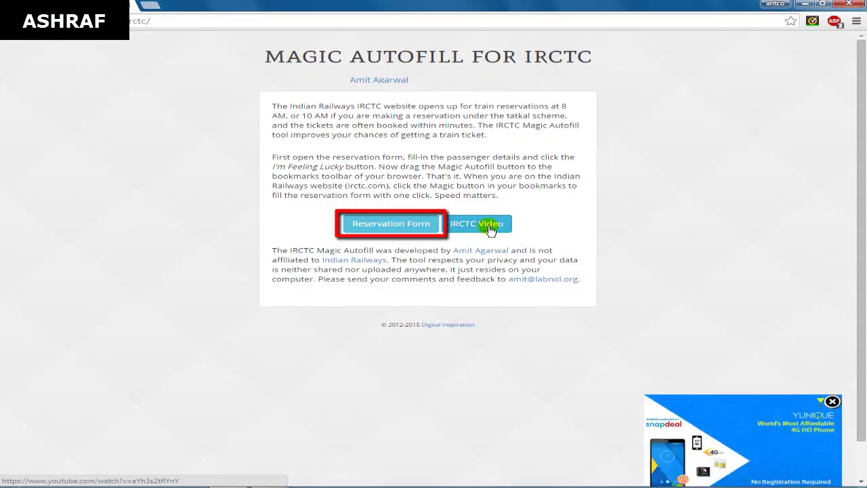
{"action": "left_click", "coordinate": [397, 228]}
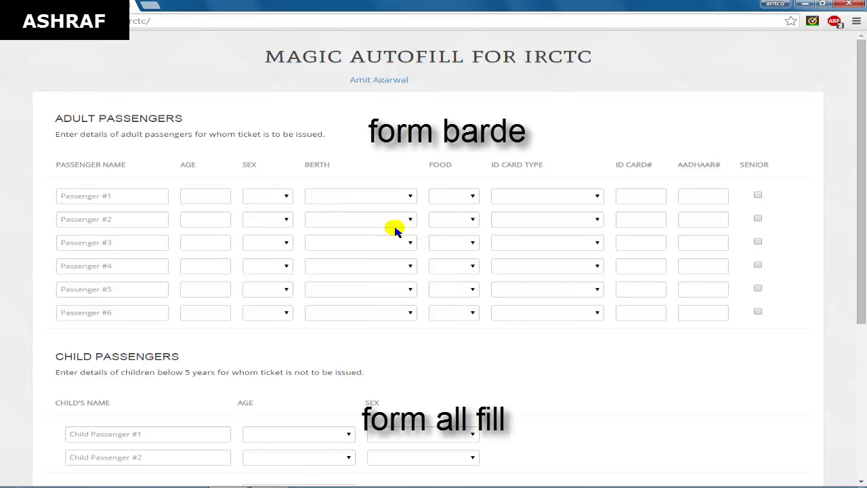
{"action": "left_click", "coordinate": [134, 195]}
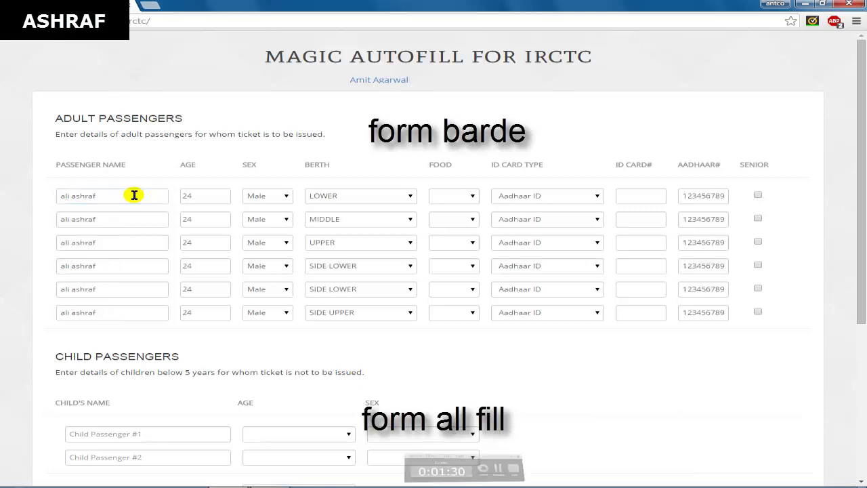
Review the first adult passenger's name, age, sex and berth preference in the reservation form
{"action": "left_click", "coordinate": [127, 195]}
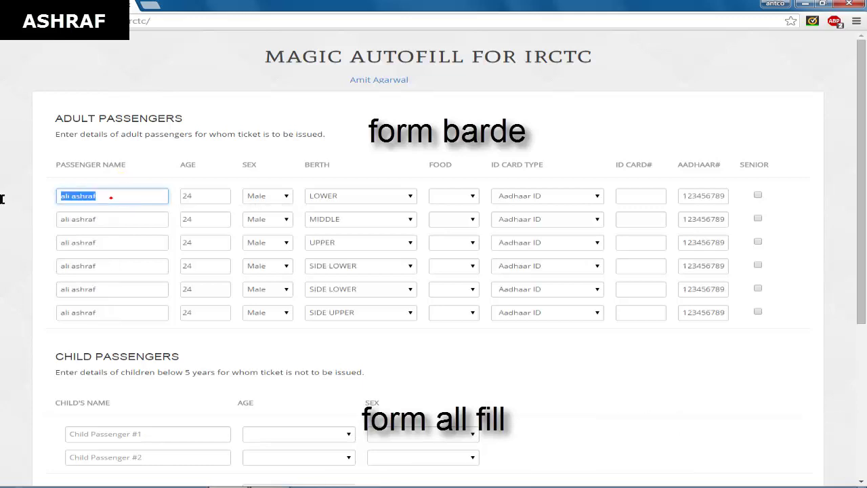
{"action": "left_click_drag", "start_coordinate": [43, 193], "coordinate": [108, 195]}
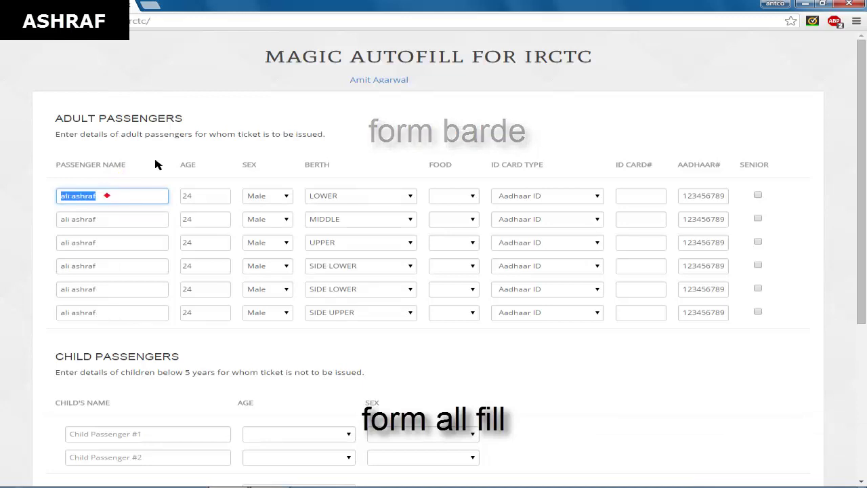
{"action": "left_click", "coordinate": [203, 196]}
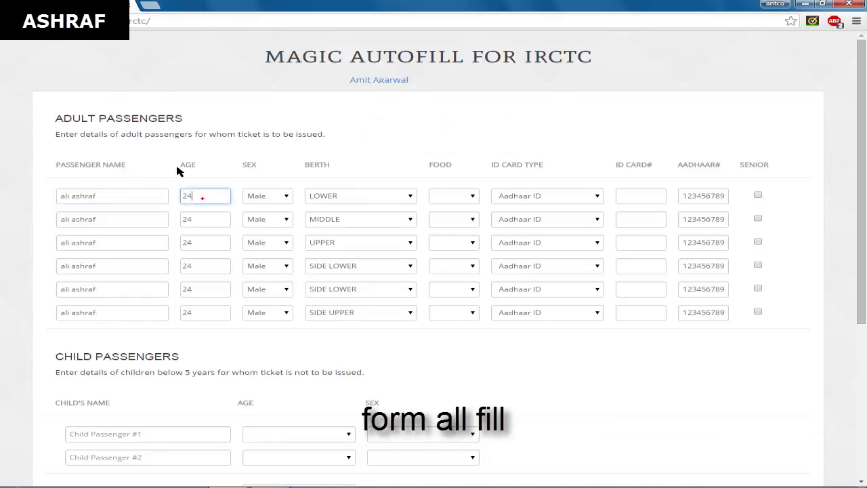
{"action": "left_click", "coordinate": [277, 195]}
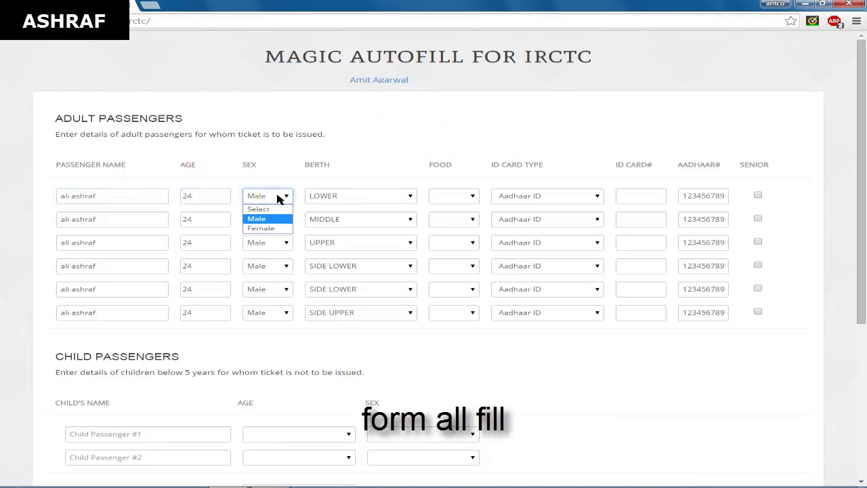
{"action": "left_click", "coordinate": [277, 196]}
{"action": "left_click", "coordinate": [342, 197]}
{"action": "left_click", "coordinate": [340, 196]}
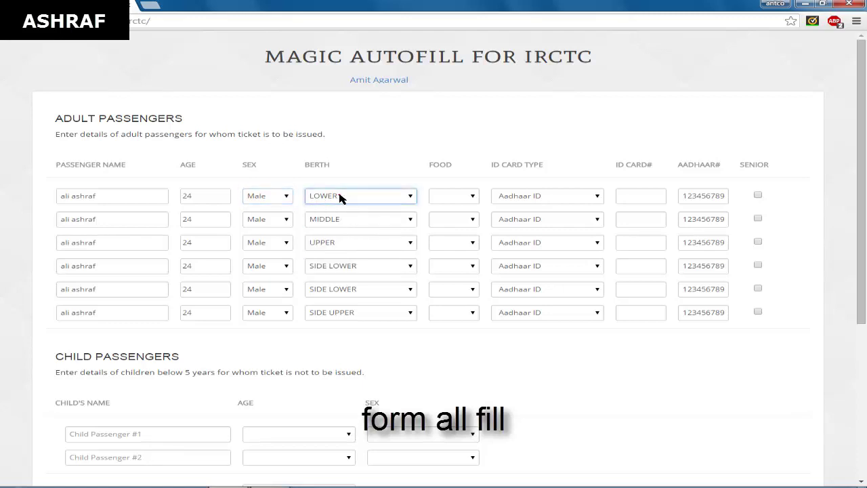
{"action": "left_click", "coordinate": [340, 197]}
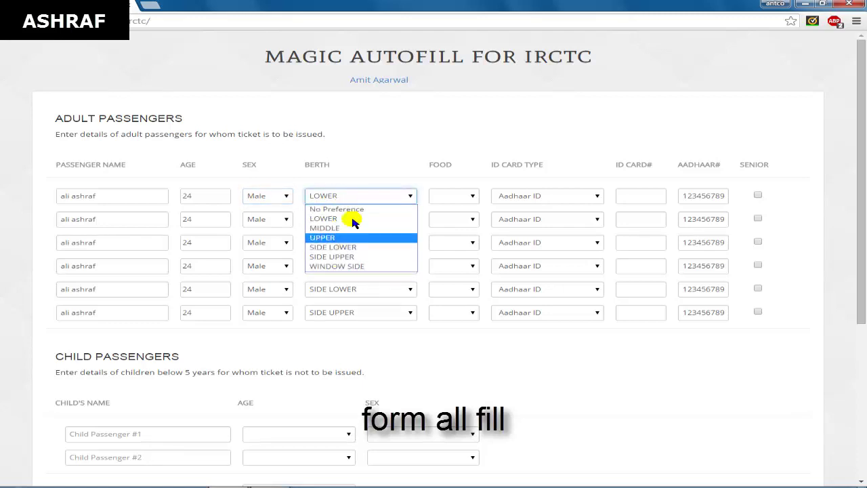
{"action": "left_click", "coordinate": [359, 197]}
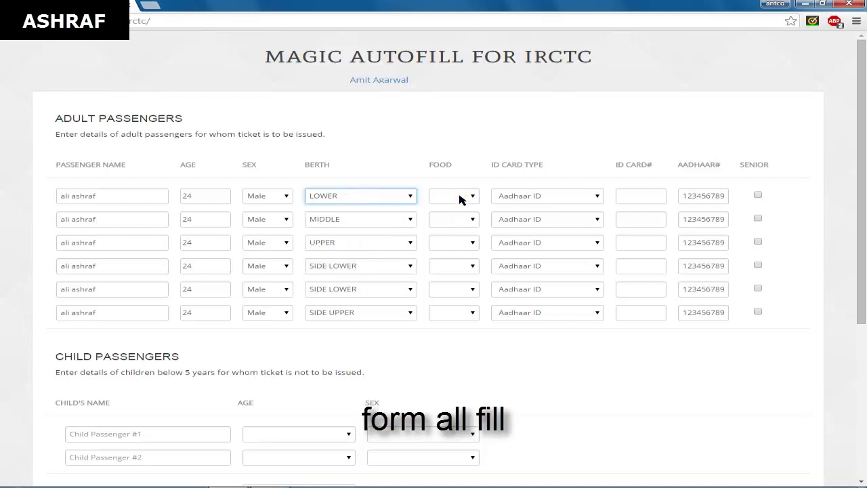
Check the first adult passenger's food choice, available ID card types and Aadhaar number field
{"action": "left_click", "coordinate": [459, 198]}
{"action": "left_click", "coordinate": [471, 208]}
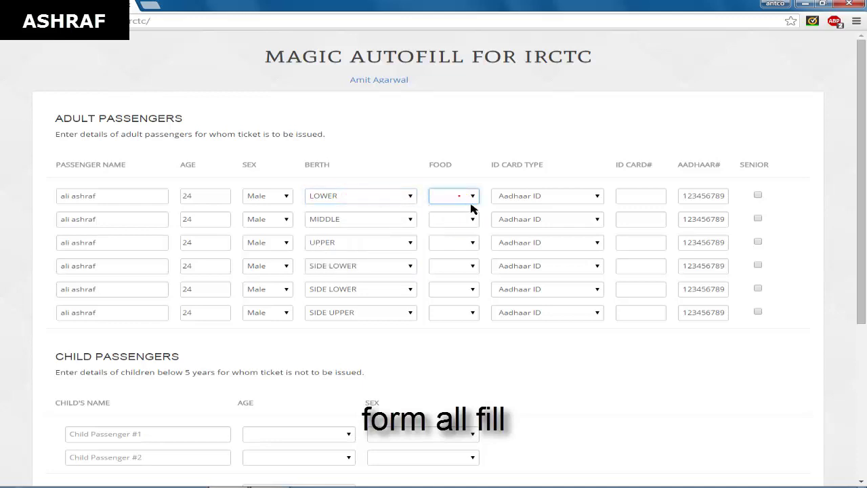
{"action": "left_click", "coordinate": [540, 196]}
{"action": "left_click", "coordinate": [541, 195]}
{"action": "left_click", "coordinate": [541, 196]}
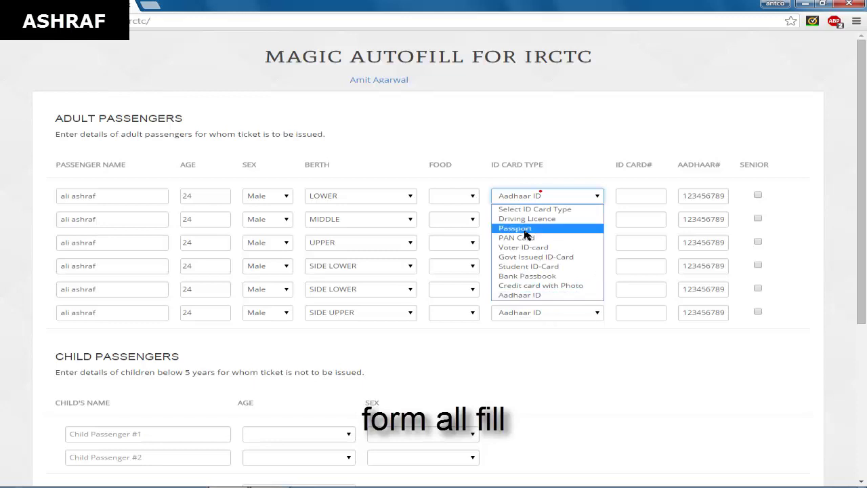
{"action": "left_click", "coordinate": [542, 195]}
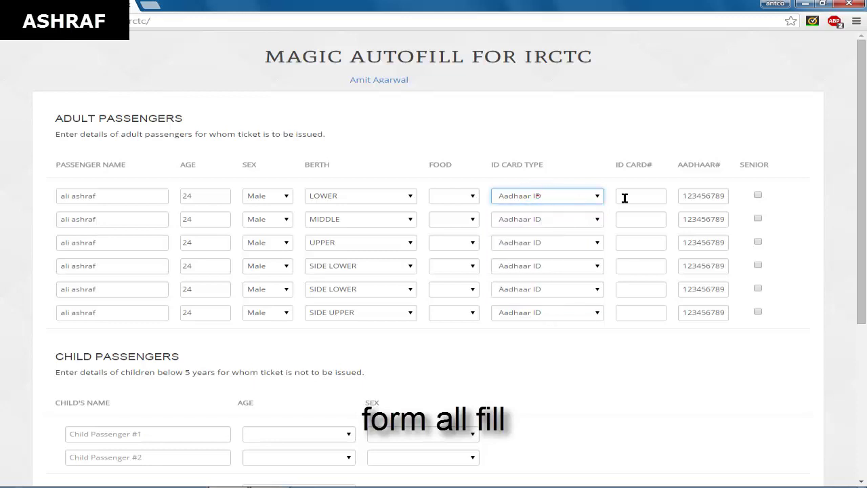
{"action": "left_click", "coordinate": [695, 196]}
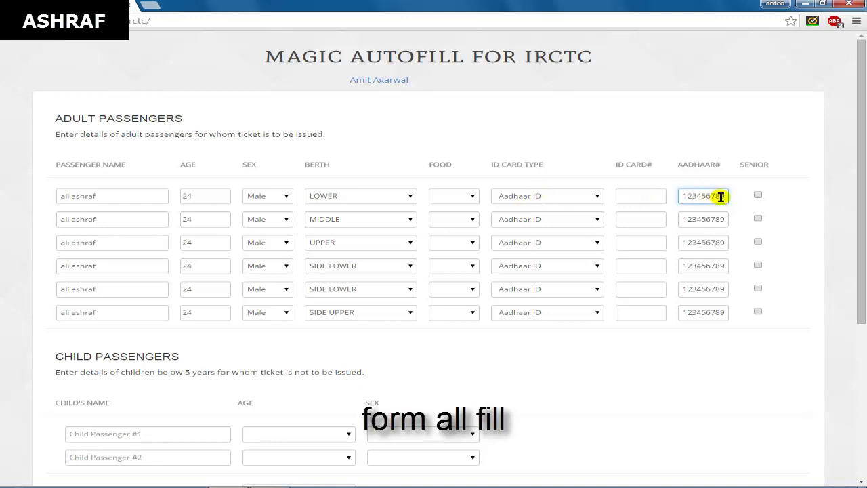
{"action": "right_click", "coordinate": [686, 194]}
{"action": "left_click", "coordinate": [720, 199]}
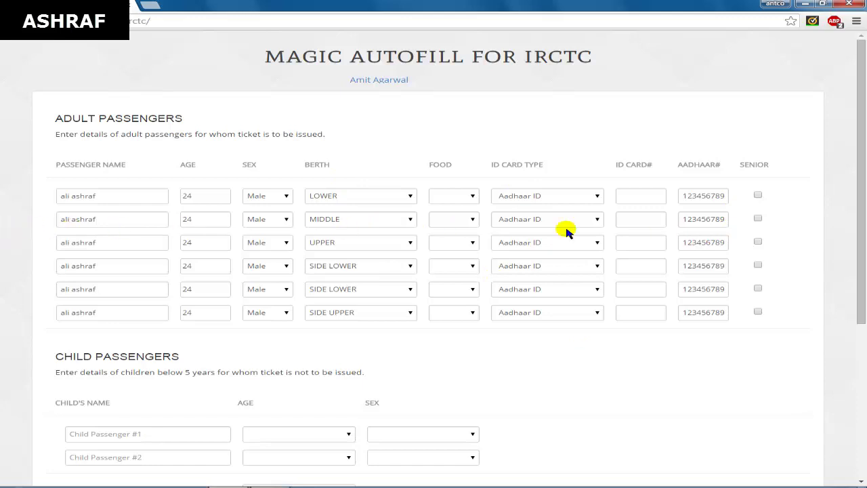
Look through the child passengers' name, age and sex fields, the boarding station code and the mobile number
{"action": "scroll", "coordinate": [499, 345], "scroll_direction": "down", "scroll_amount": 3}
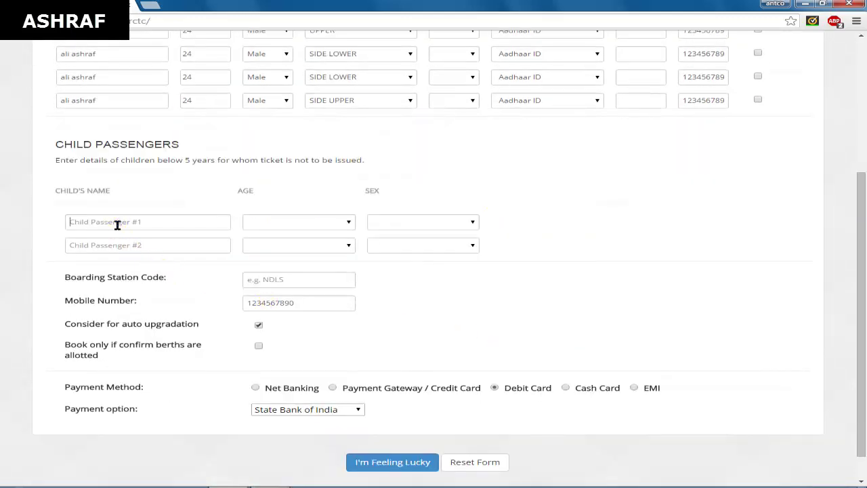
{"action": "left_click", "coordinate": [124, 244]}
{"action": "left_click", "coordinate": [334, 226]}
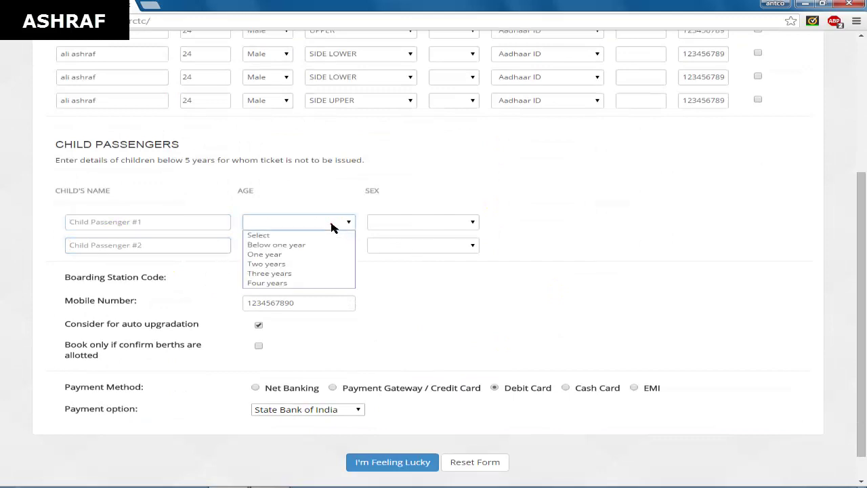
{"action": "left_click", "coordinate": [428, 228]}
{"action": "left_click", "coordinate": [429, 229]}
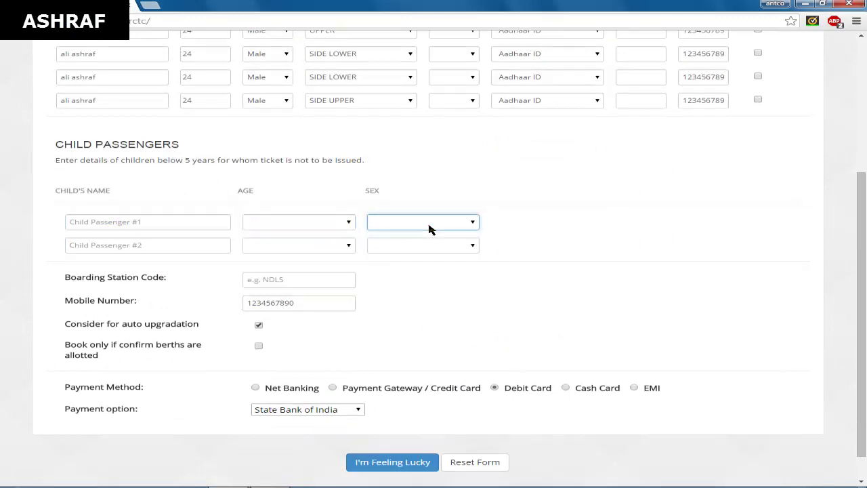
{"action": "left_click", "coordinate": [423, 248]}
{"action": "left_click", "coordinate": [333, 248]}
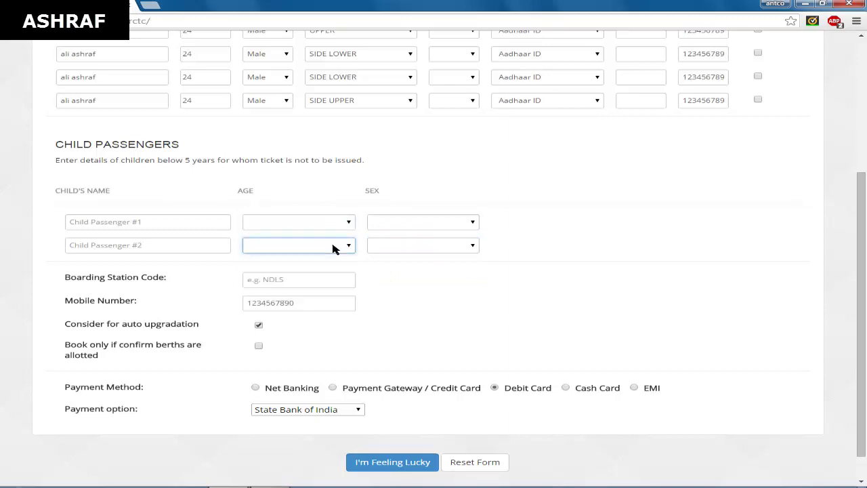
{"action": "left_click", "coordinate": [311, 279]}
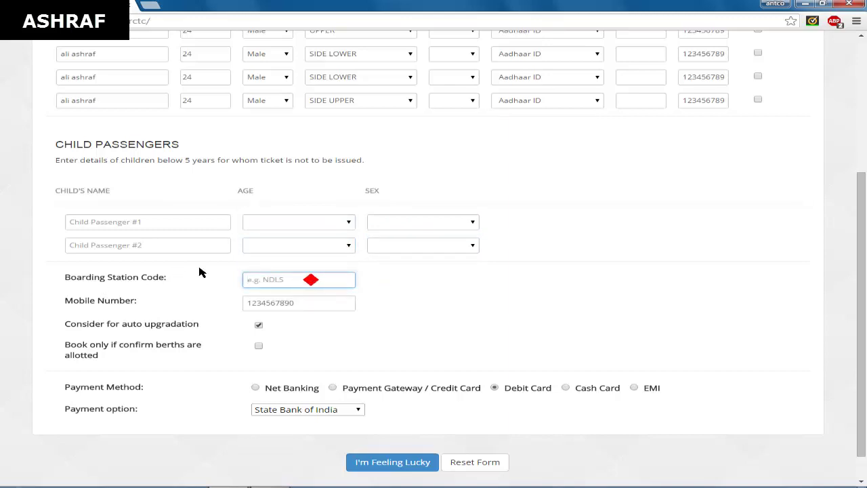
{"action": "left_click", "coordinate": [505, 277]}
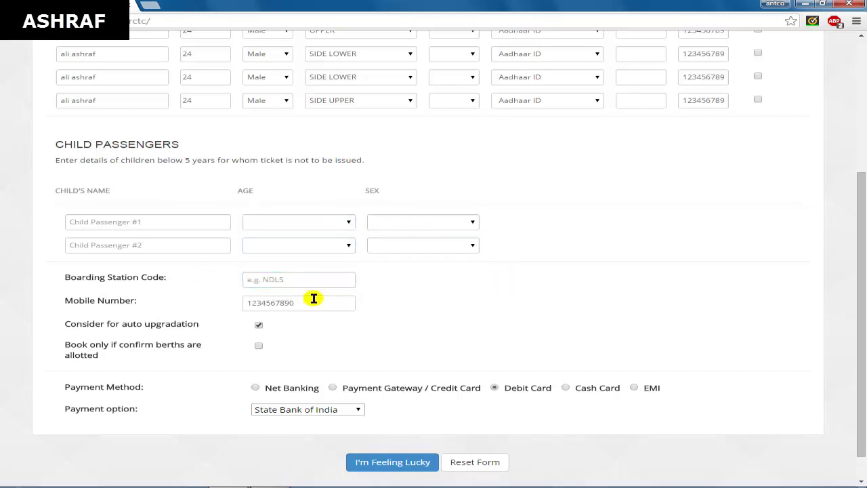
{"action": "left_click", "coordinate": [314, 298]}
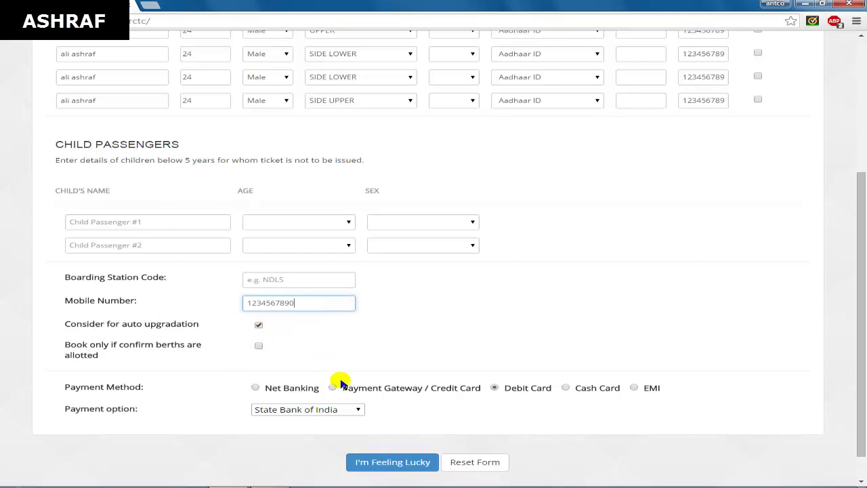
Set the payment method to Debit Card with State Bank of India, and submit the reservation form
{"action": "left_click", "coordinate": [497, 386]}
{"action": "left_click", "coordinate": [334, 387]}
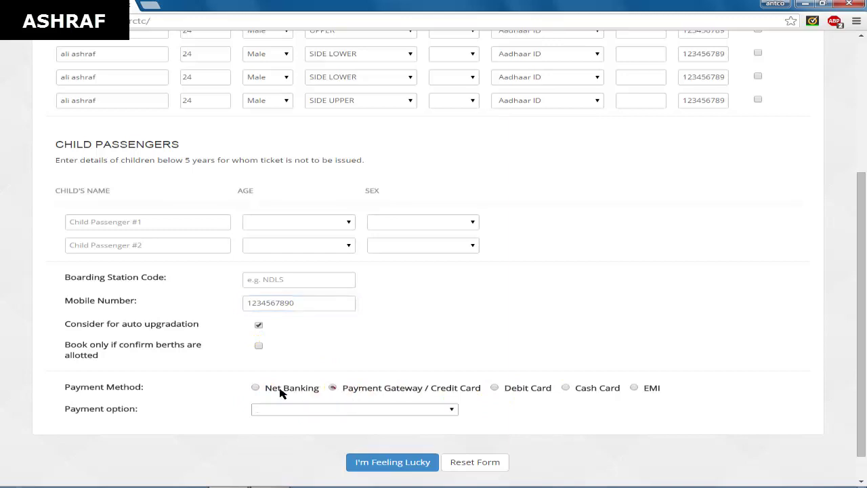
{"action": "left_click", "coordinate": [496, 388]}
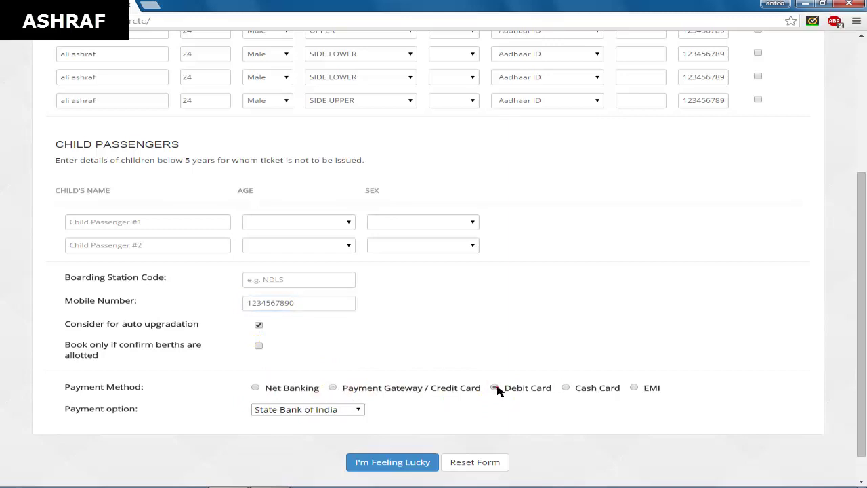
{"action": "left_click", "coordinate": [346, 410]}
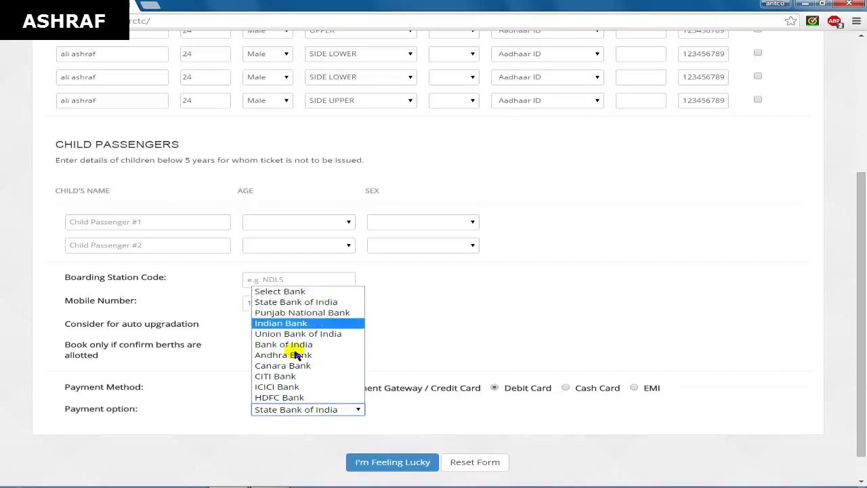
{"action": "left_click", "coordinate": [382, 399]}
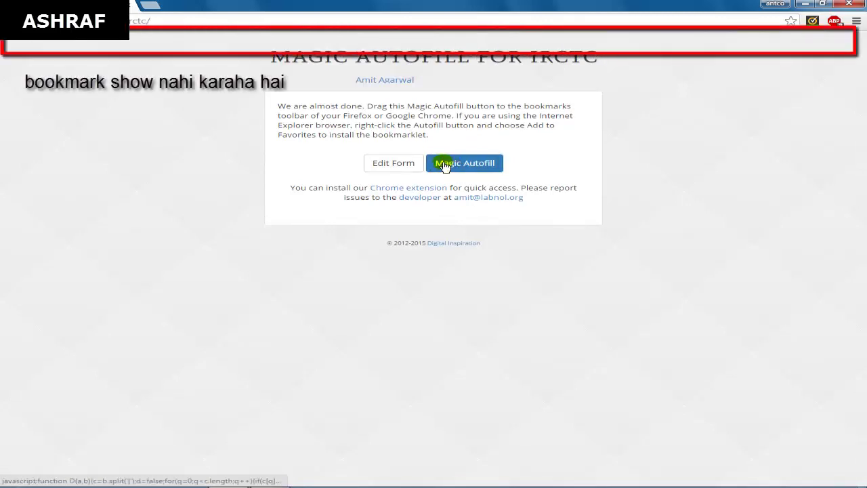
Try to place the Magic Autofill button on the browser's bookmarks toolbar
{"action": "left_click", "coordinate": [447, 165]}
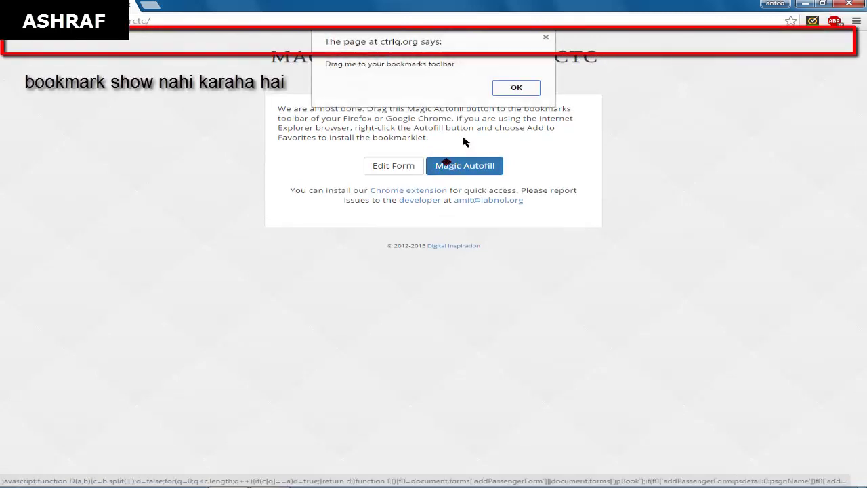
{"action": "left_click", "coordinate": [516, 88]}
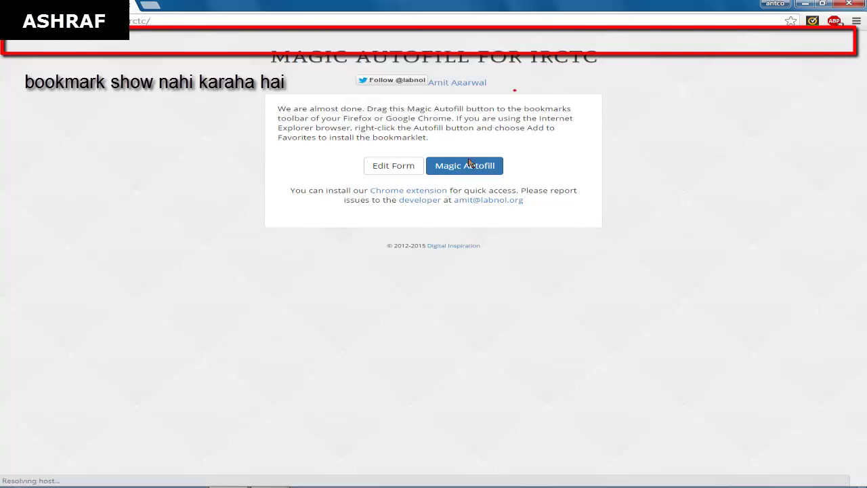
{"action": "left_click_drag", "start_coordinate": [465, 169], "coordinate": [251, 32]}
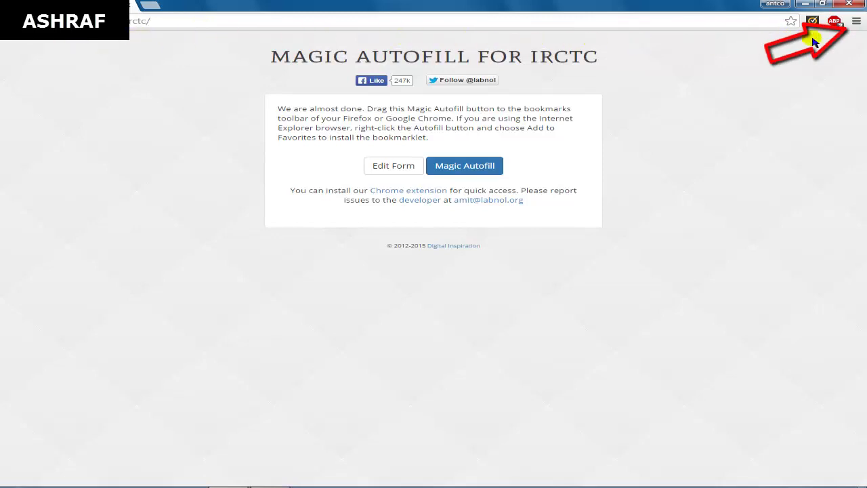
Enable the browser setting that always shows the bookmarks bar
{"action": "left_click", "coordinate": [856, 23]}
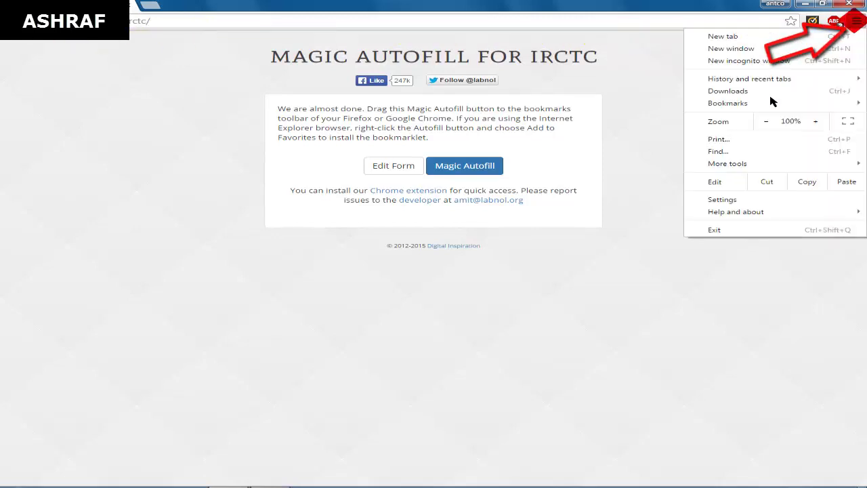
{"action": "left_click", "coordinate": [732, 195]}
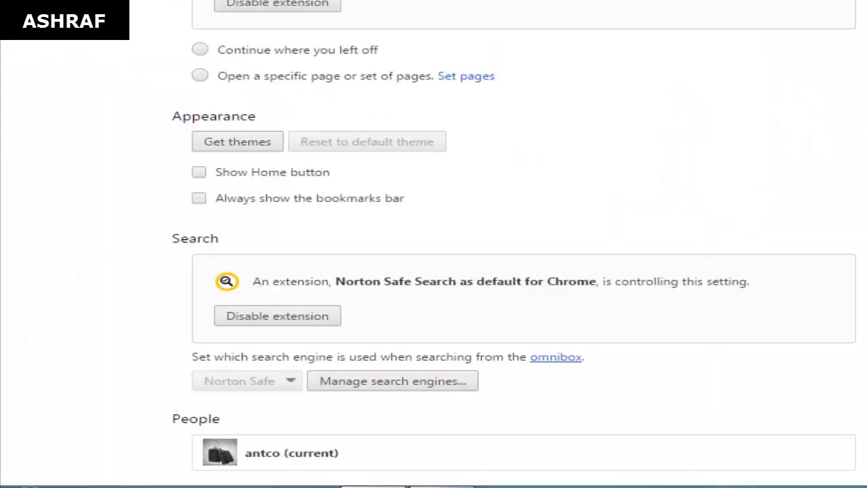
{"action": "scroll", "coordinate": [474, 213], "scroll_direction": "down", "scroll_amount": 2}
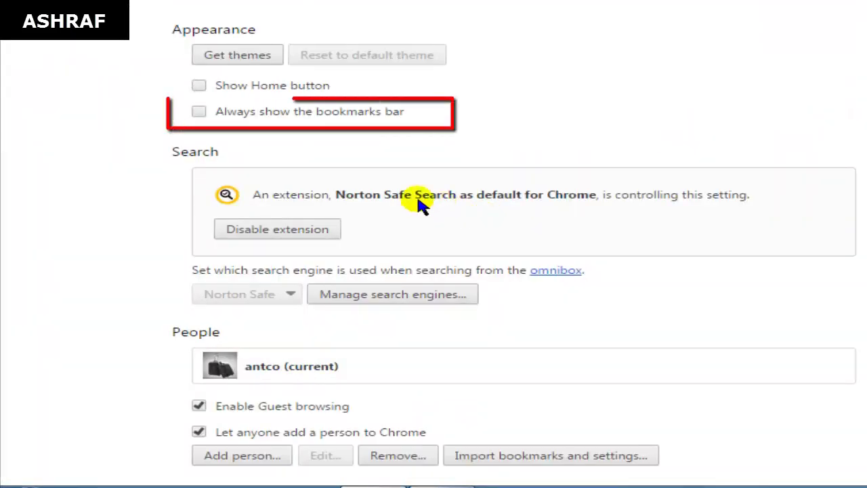
{"action": "left_click", "coordinate": [198, 112]}
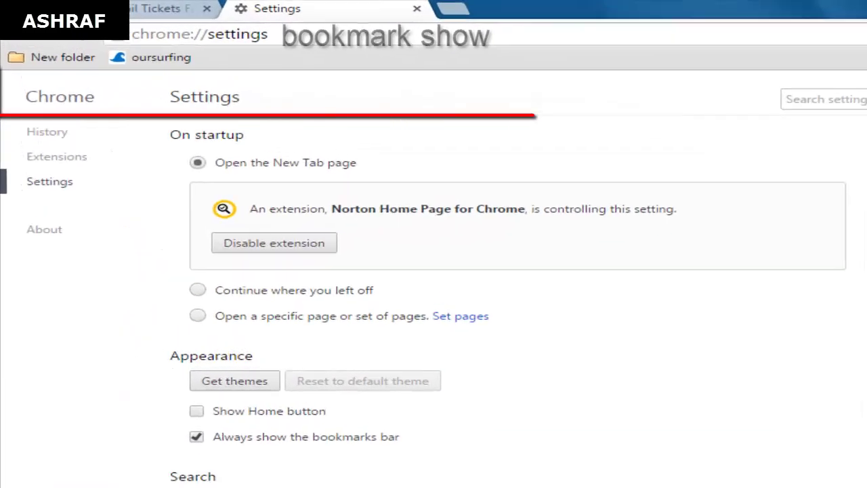
Return to the Magic Autofill page, dismiss its message, and delete the oursurfing bookmark from the bookmarks bar
{"action": "left_click", "coordinate": [175, 10]}
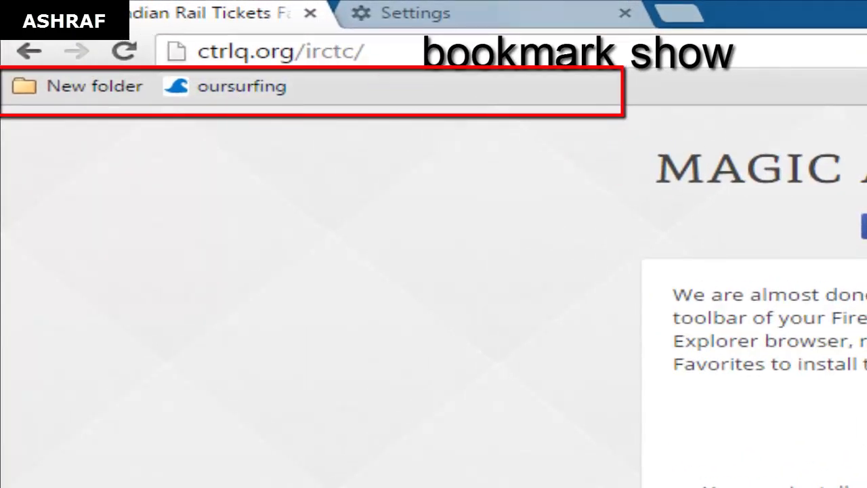
{"action": "left_click", "coordinate": [866, 432]}
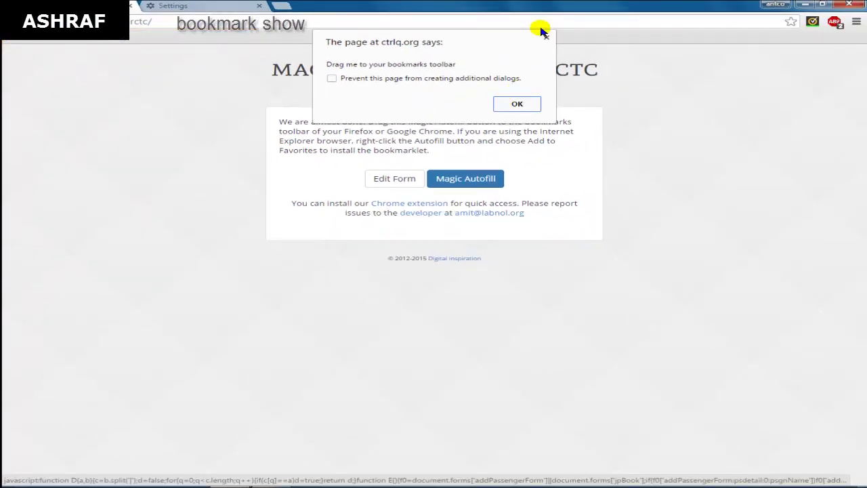
{"action": "left_click", "coordinate": [547, 38]}
{"action": "right_click", "coordinate": [102, 38]}
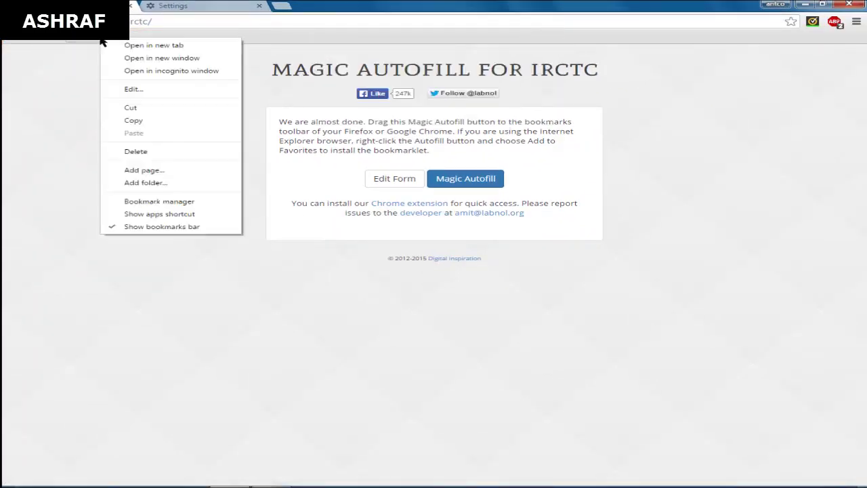
{"action": "left_click", "coordinate": [152, 166]}
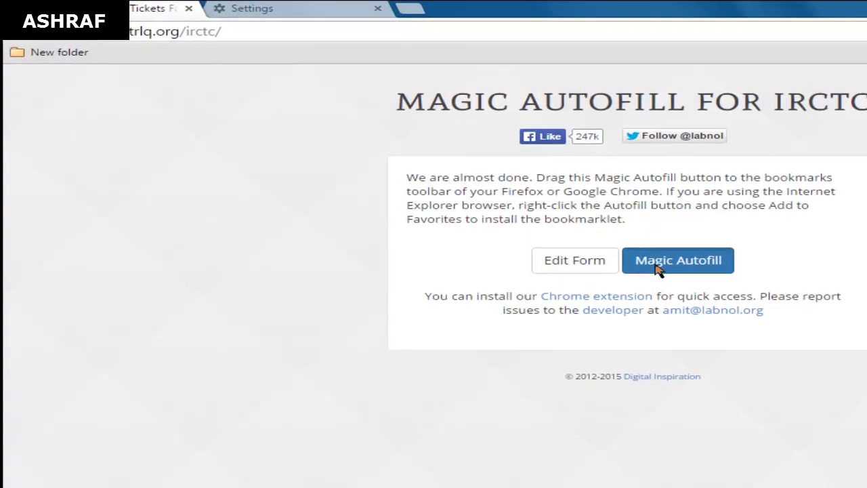
Dismiss the page message and place the Magic Autofill button on the bookmarks bar after New folder
{"action": "left_click", "coordinate": [658, 269]}
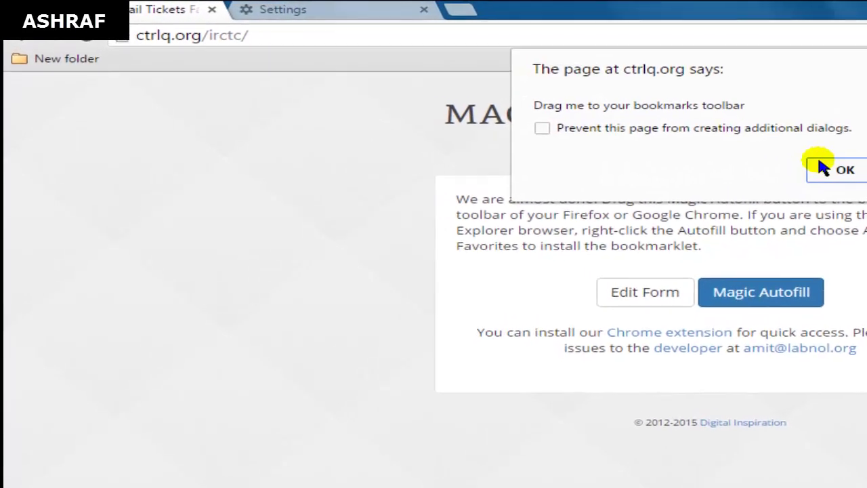
{"action": "left_click", "coordinate": [730, 151]}
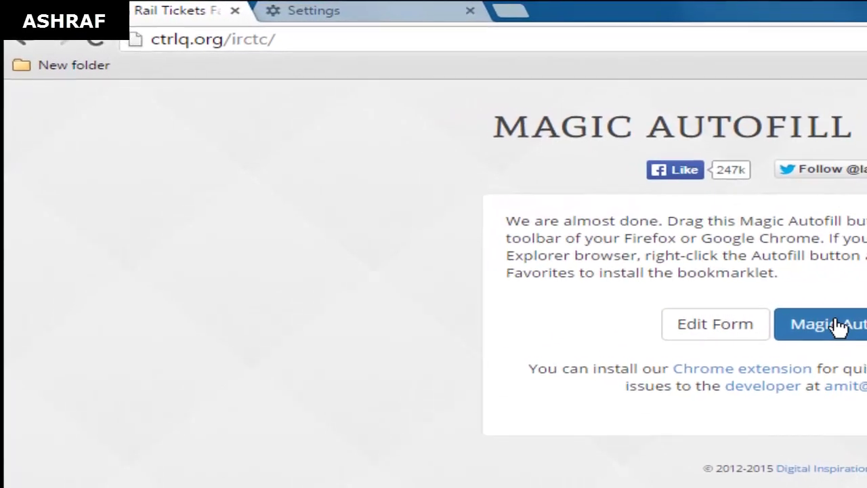
{"action": "left_click_drag", "start_coordinate": [838, 326], "coordinate": [384, 66]}
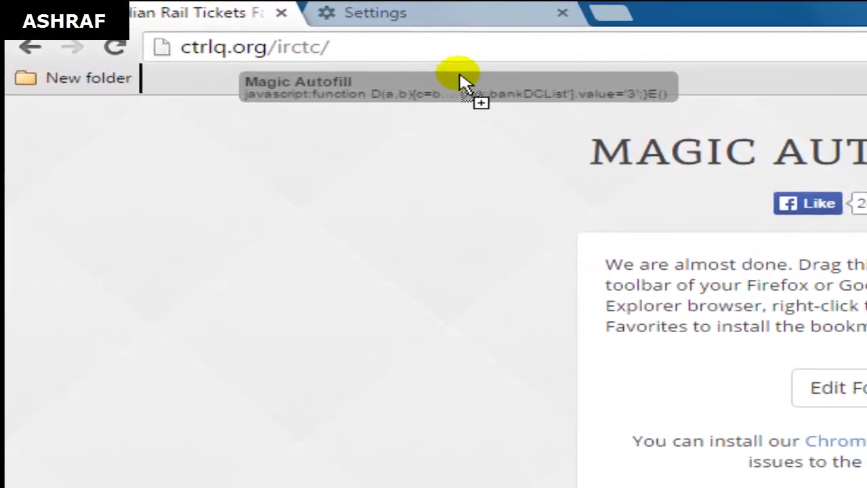
{"action": "left_click_drag", "start_coordinate": [460, 80], "coordinate": [461, 78]}
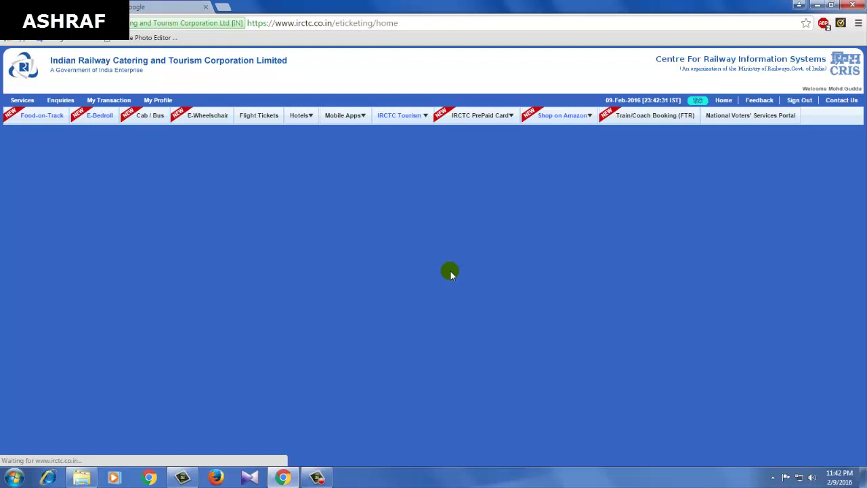
On the IRCTC site, decline saving the password and plan an E-ticket journey from DARBHANGA JN - DBG to LOKMANYATILAK T - LTT on 10-02-2016
{"action": "left_click", "coordinate": [450, 271]}
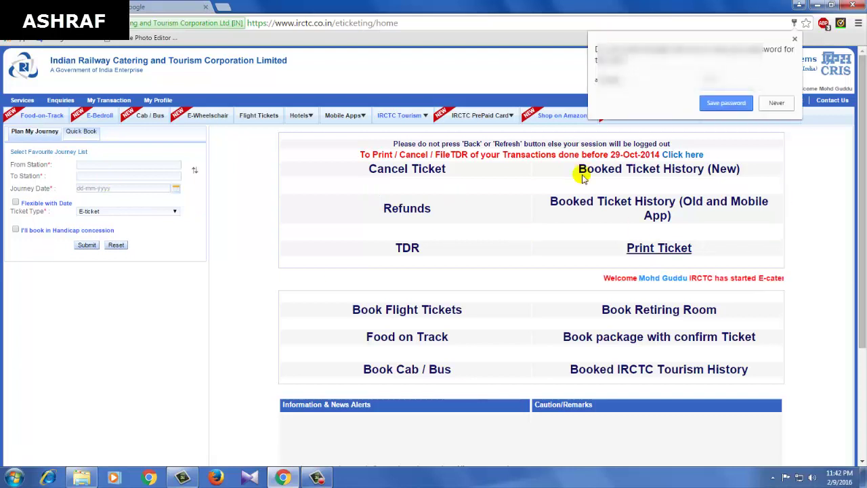
{"action": "left_click", "coordinate": [777, 102]}
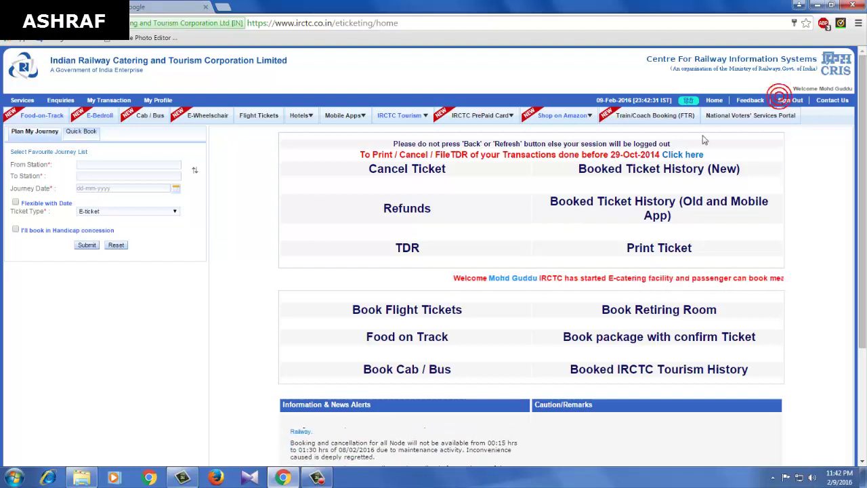
{"action": "left_click", "coordinate": [89, 167]}
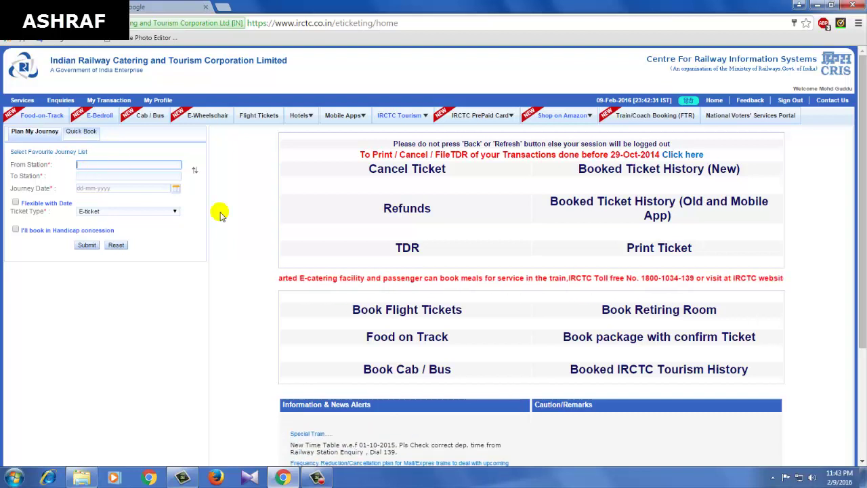
{"action": "key", "text": "ctrl+shift+f"}
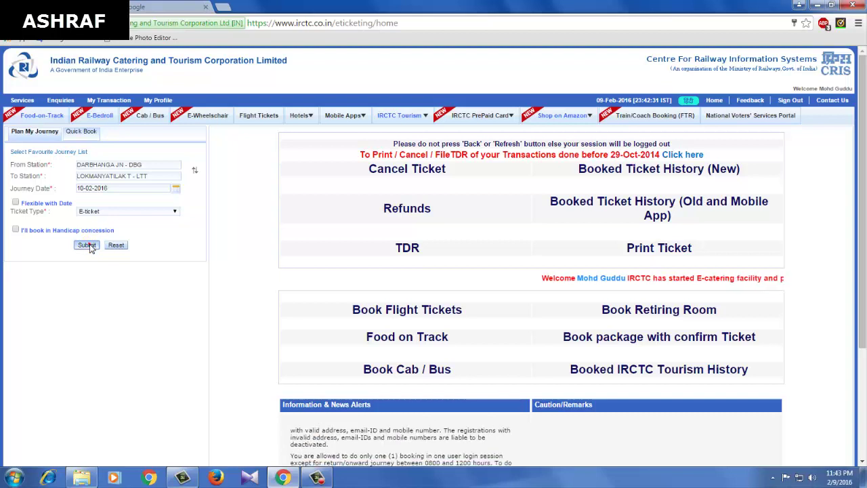
Under the Tatkal quota, check sleeper class (SL) availability for train 11062 and start booking for 10-2-2016
{"action": "left_click", "coordinate": [66, 303]}
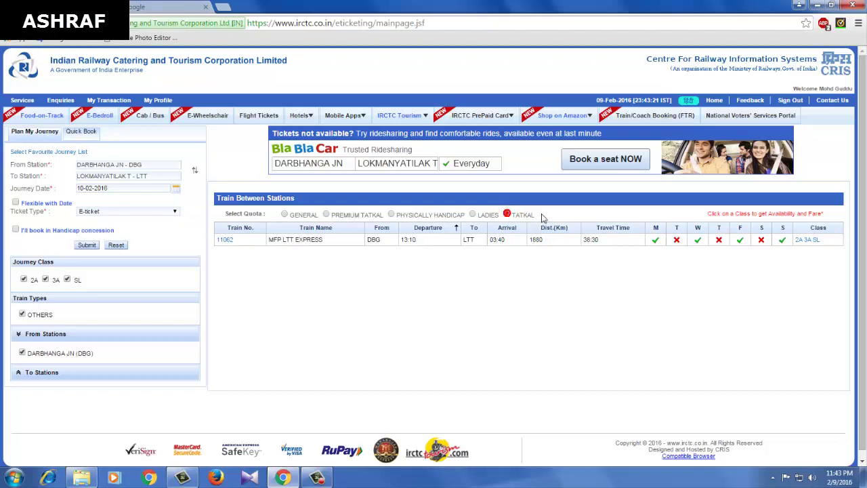
{"action": "left_click", "coordinate": [816, 240]}
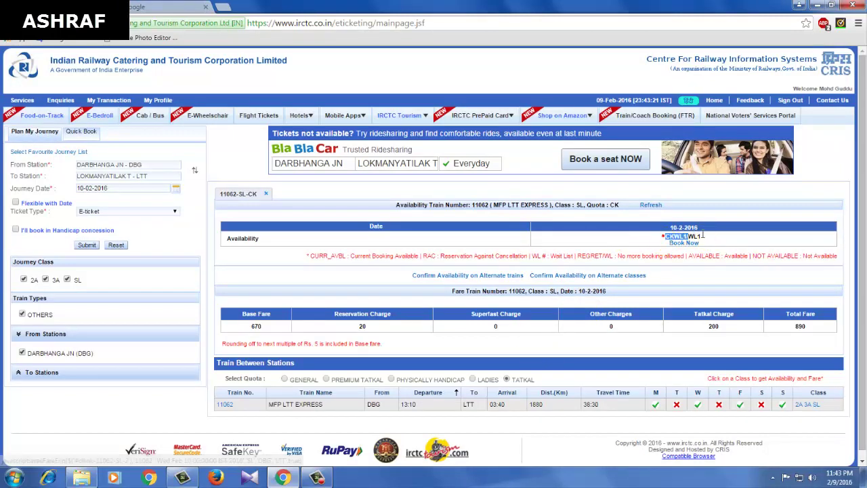
{"action": "left_click", "coordinate": [686, 244]}
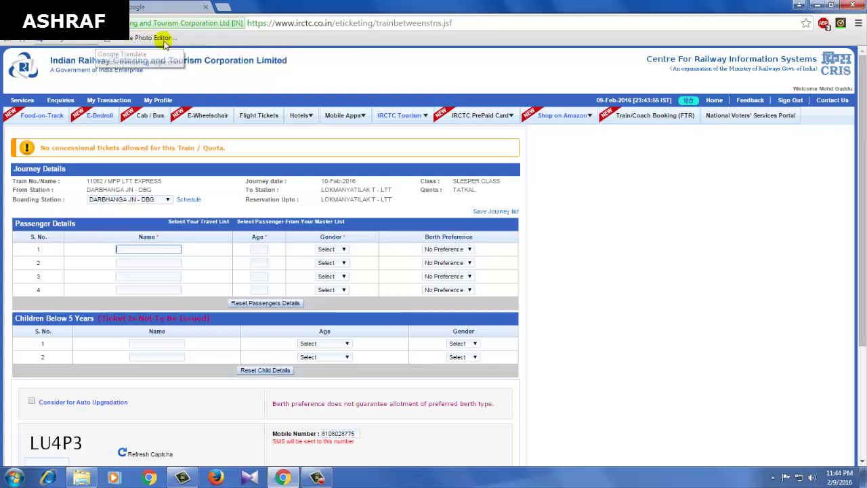
Fill in the reservation form's passenger details with the Magic Autofill bookmark
{"action": "left_click", "coordinate": [125, 39]}
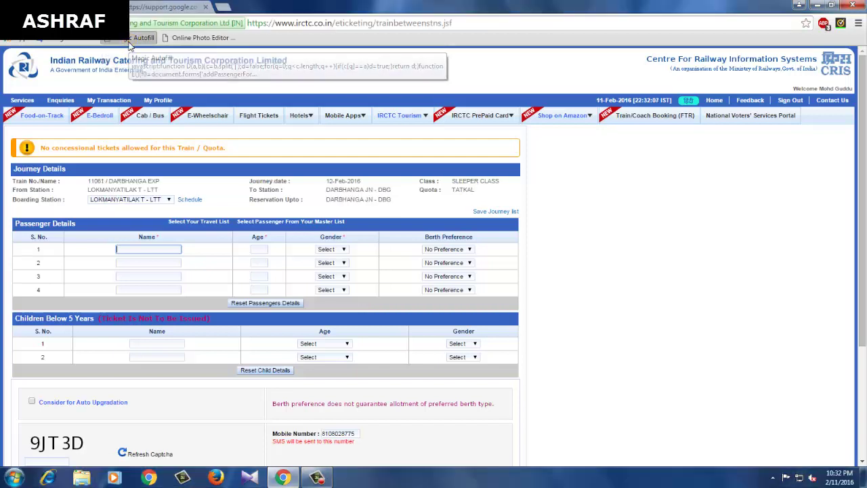
{"action": "left_click", "coordinate": [127, 39]}
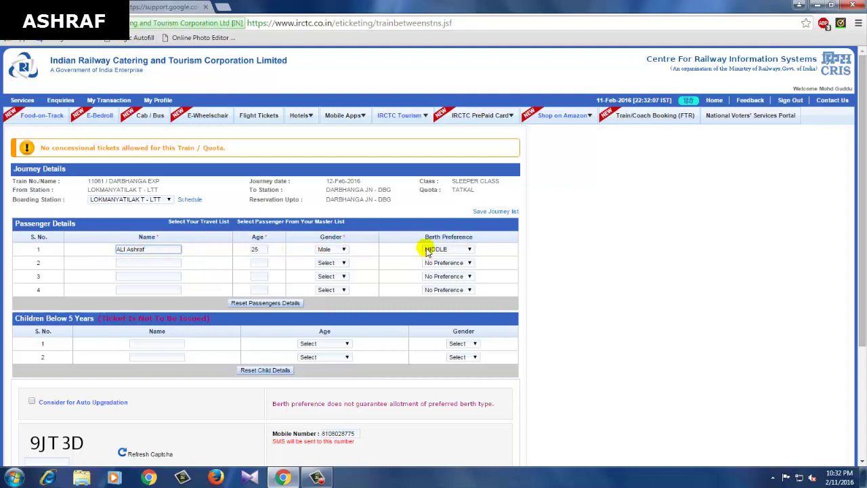
{"action": "scroll", "coordinate": [440, 285], "scroll_direction": "down", "scroll_amount": 3}
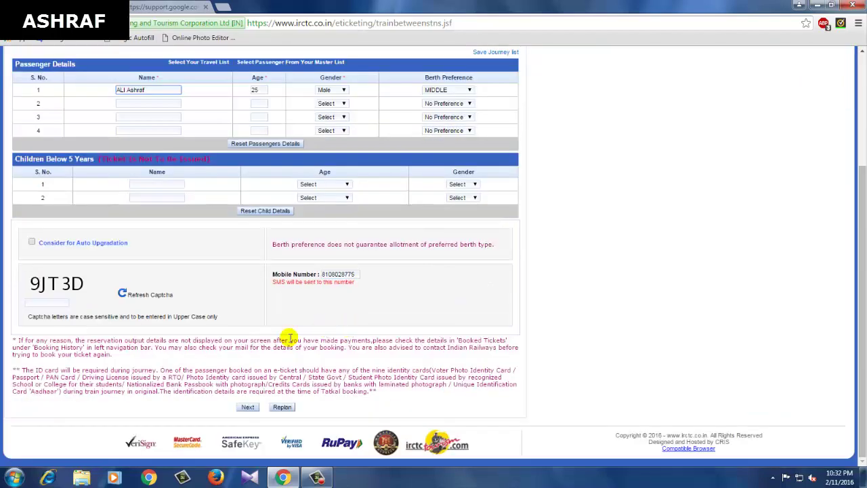
Enter the captcha code shown on the reservation form and continue to the payment page
{"action": "left_click", "coordinate": [248, 407]}
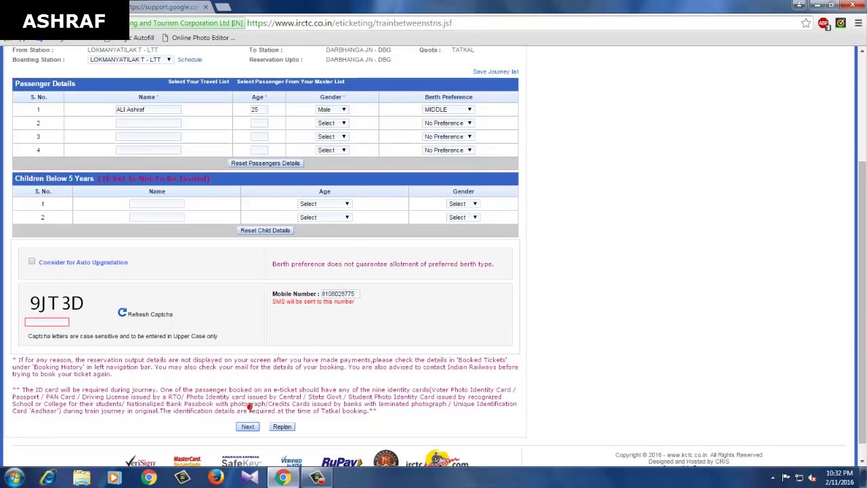
{"action": "left_click", "coordinate": [50, 319]}
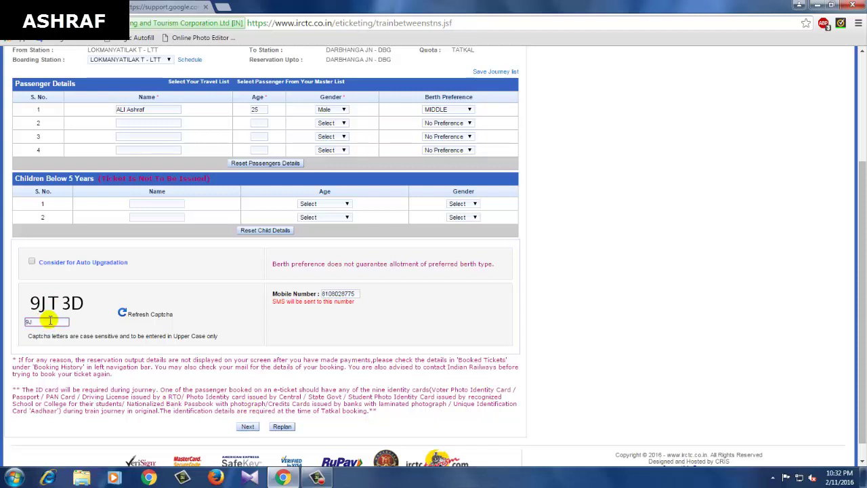
{"action": "type", "text": "9JT3D"}
{"action": "left_click", "coordinate": [246, 429]}
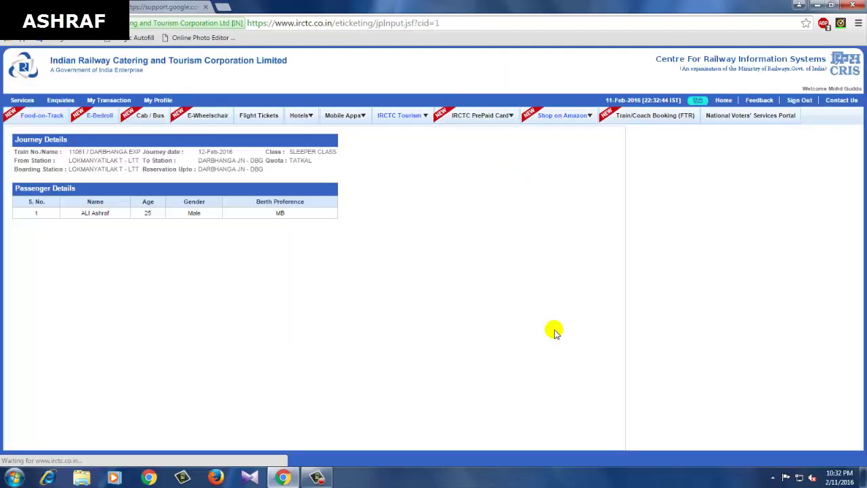
Review the booking's journey, passenger, availability and fare details along with the available payment options
{"action": "scroll", "coordinate": [301, 317], "scroll_direction": "down", "scroll_amount": 2}
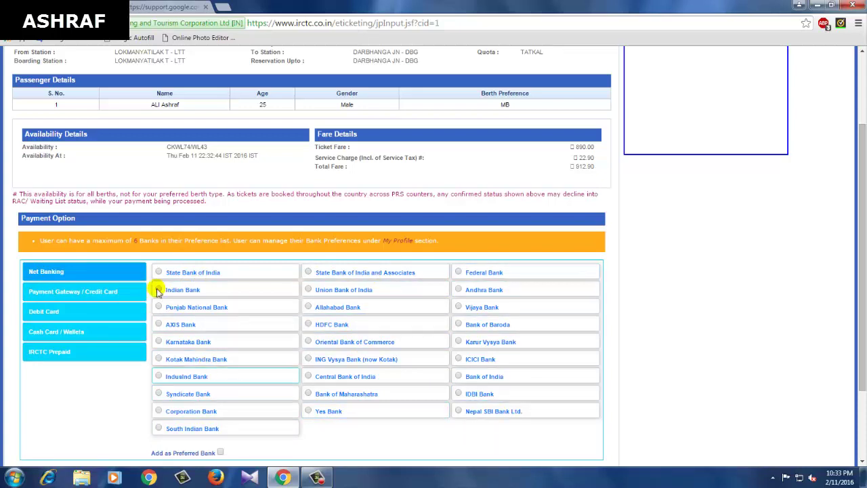
{"action": "scroll", "coordinate": [157, 291], "scroll_direction": "up", "scroll_amount": 2}
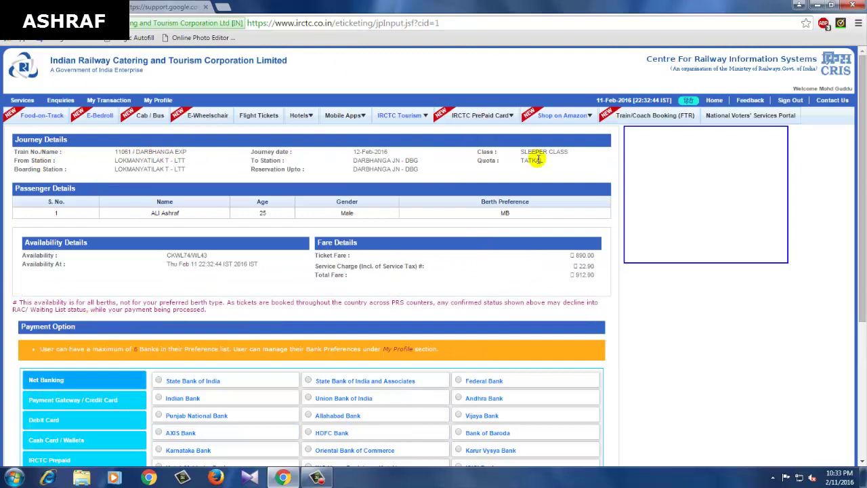
{"action": "scroll", "coordinate": [288, 260], "scroll_direction": "down", "scroll_amount": 2}
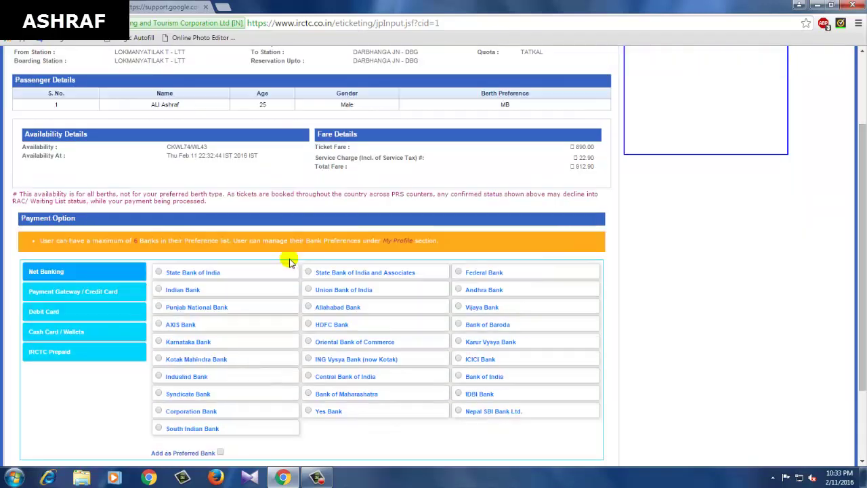
{"action": "scroll", "coordinate": [289, 262], "scroll_direction": "up", "scroll_amount": 2}
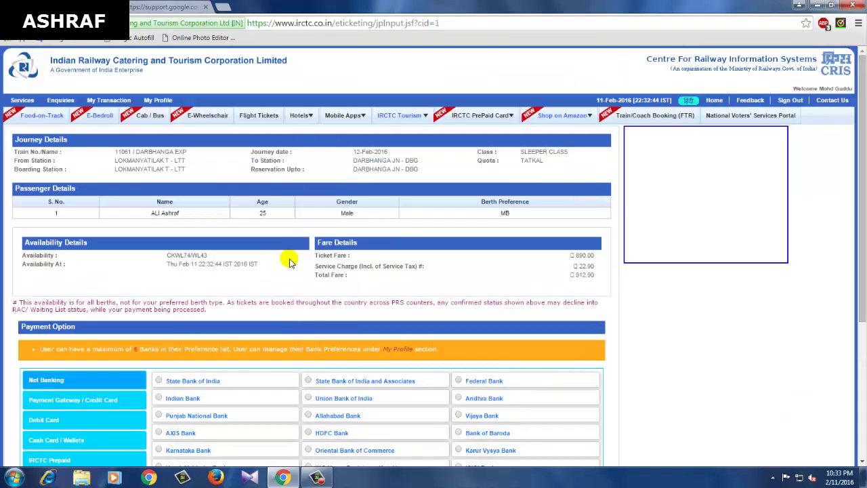